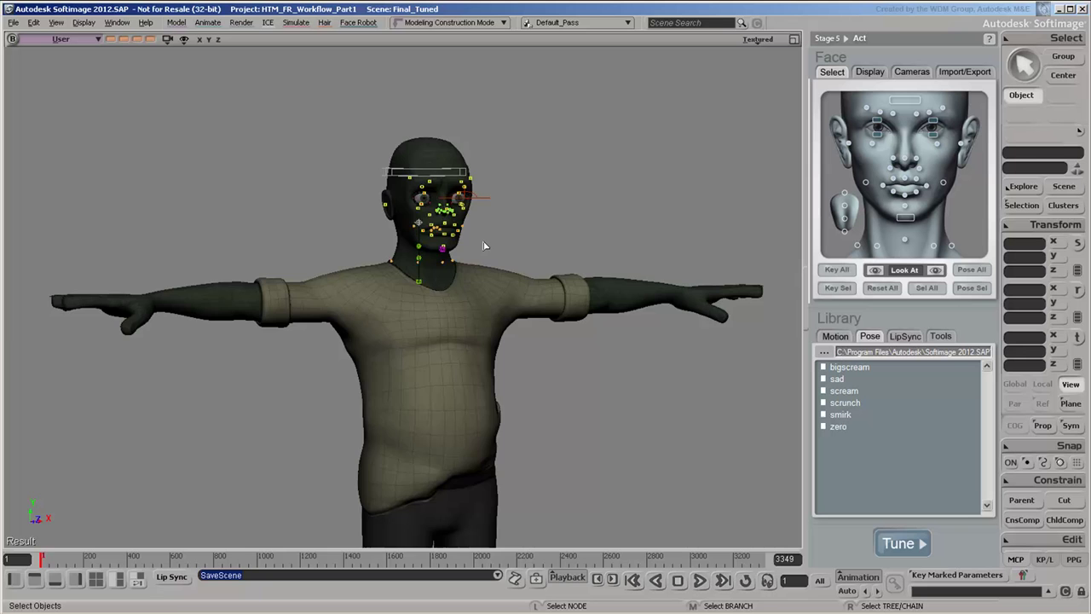
Zoom in on the zombie's face and drag JawEnd_Control down to open the mouth.
{"action": "scroll", "coordinate": [482, 246], "scroll_direction": "up", "scroll_amount": 5}
{"action": "key", "text": "z"}
{"action": "left_click_drag", "start_coordinate": [494, 263], "coordinate": [467, 432]}
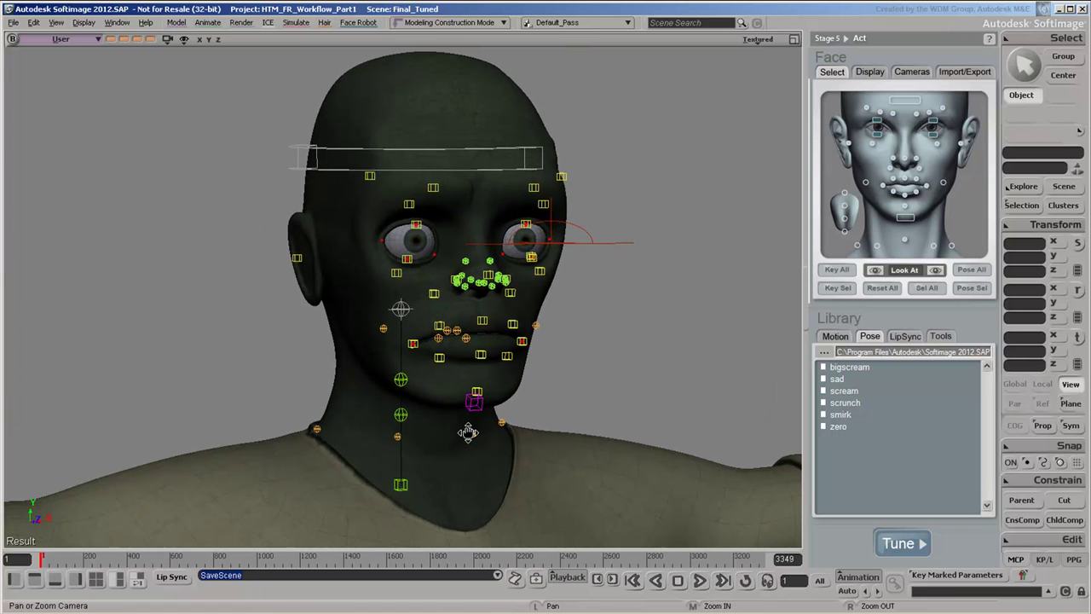
{"action": "key", "text": "space"}
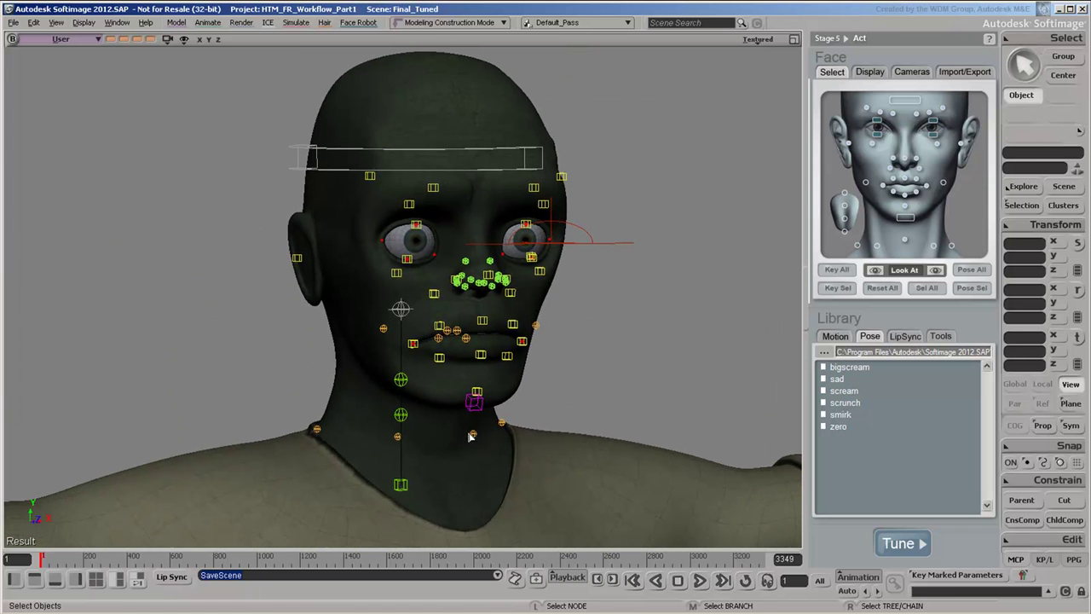
{"action": "left_click", "coordinate": [474, 403]}
{"action": "key", "text": "v"}
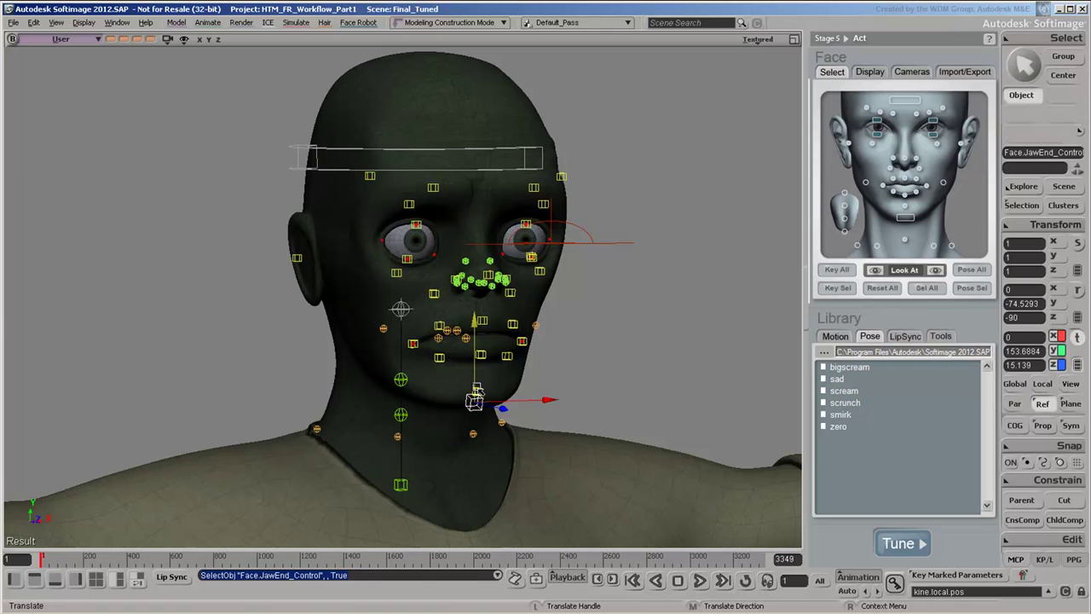
{"action": "mouse_move", "coordinate": [477, 389]}
{"action": "left_mouse_down"}
{"action": "mouse_move", "coordinate": [540, 397]}
{"action": "mouse_move", "coordinate": [540, 438]}
{"action": "mouse_move", "coordinate": [518, 419]}
{"action": "mouse_move", "coordinate": [499, 438]}
{"action": "mouse_move", "coordinate": [477, 436]}
{"action": "mouse_move", "coordinate": [476, 409]}
{"action": "left_mouse_up"}
Move LookAt_Control so the eyes turn aside.
{"action": "left_click", "coordinate": [583, 247]}
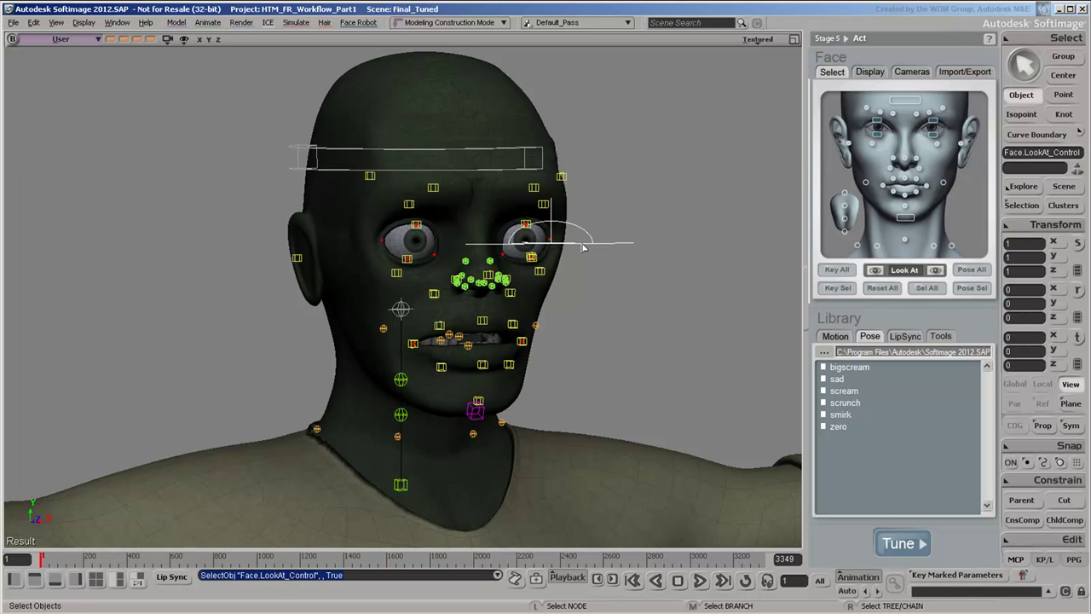
{"action": "key", "text": "v"}
{"action": "mouse_move", "coordinate": [583, 246]}
{"action": "left_mouse_down"}
{"action": "mouse_move", "coordinate": [382, 237]}
{"action": "mouse_move", "coordinate": [379, 290]}
{"action": "mouse_move", "coordinate": [443, 375]}
{"action": "mouse_move", "coordinate": [571, 336]}
{"action": "mouse_move", "coordinate": [616, 242]}
{"action": "mouse_move", "coordinate": [490, 243]}
{"action": "mouse_move", "coordinate": [601, 236]}
{"action": "mouse_move", "coordinate": [590, 241]}
{"action": "left_mouse_up"}
Hide the face rig controls with Toggle Controls and apply the sad pose from the pose library.
{"action": "left_click", "coordinate": [866, 73]}
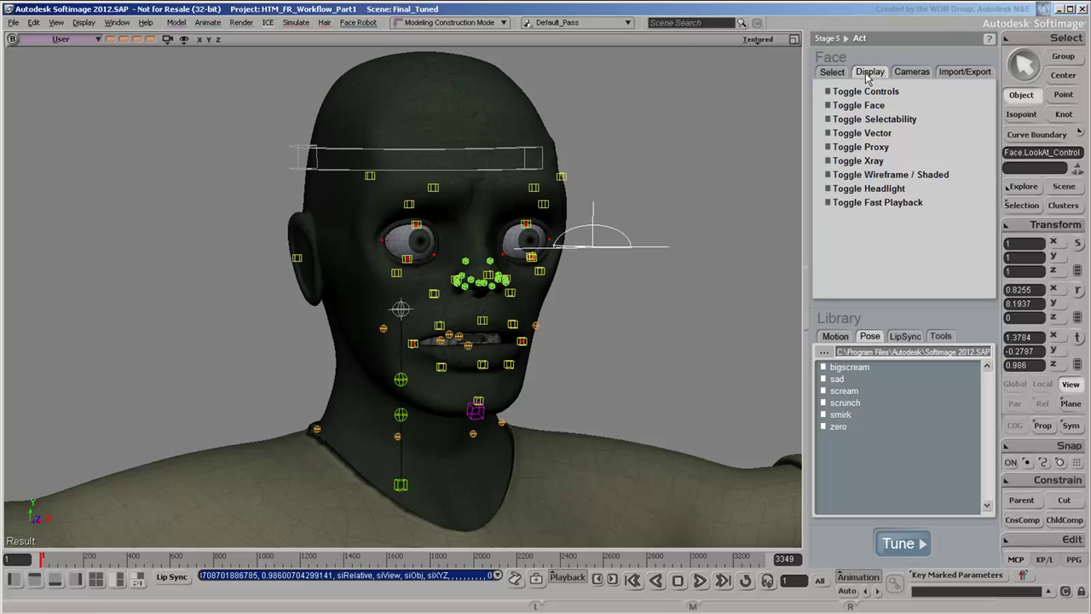
{"action": "left_click", "coordinate": [861, 91]}
{"action": "mouse_move", "coordinate": [877, 365]}
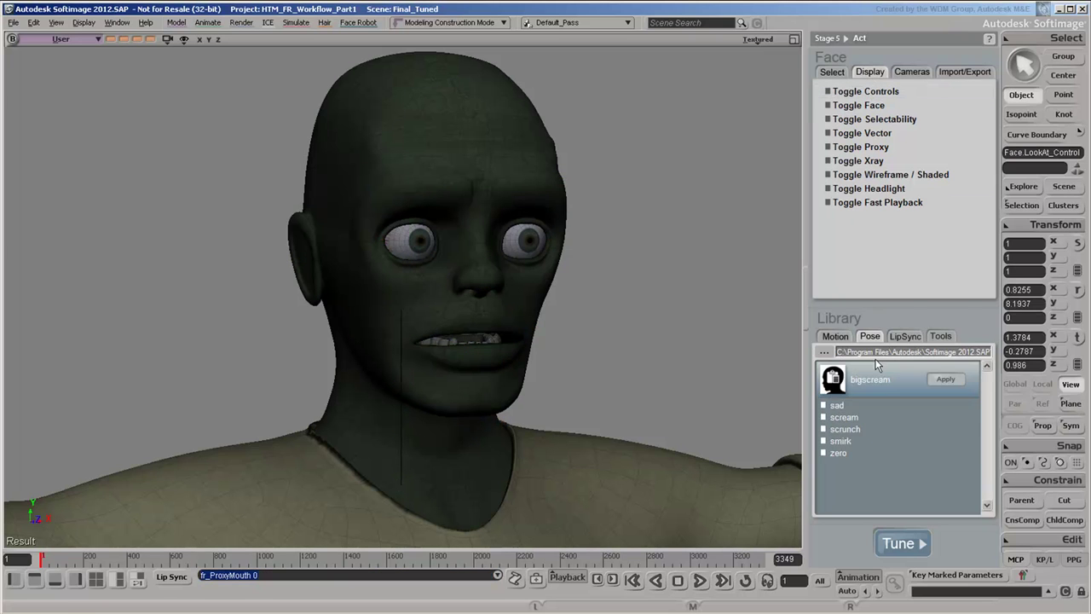
{"action": "mouse_move", "coordinate": [908, 390]}
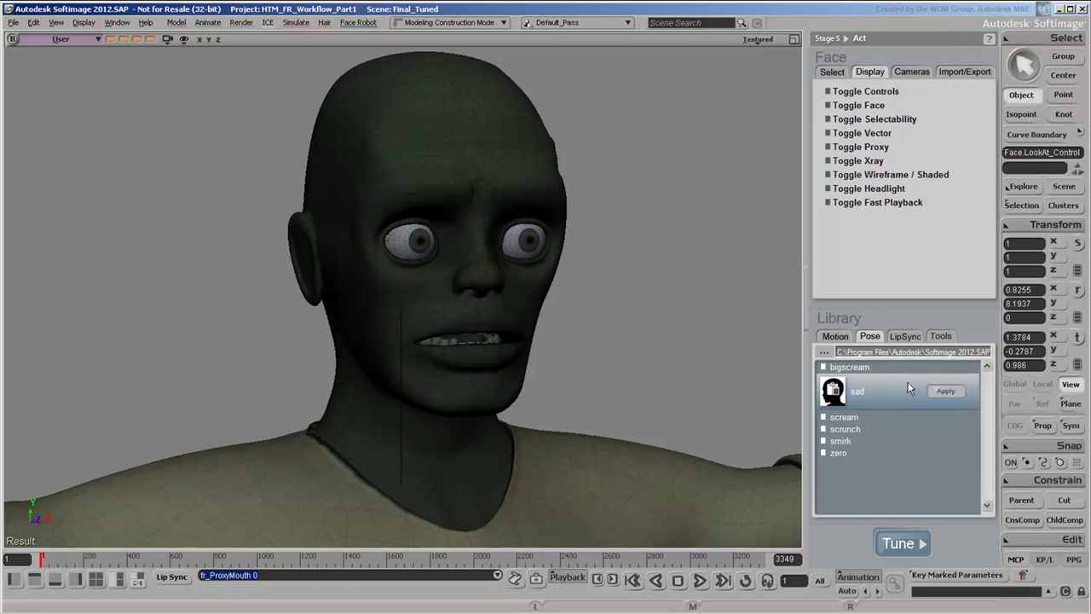
{"action": "left_click", "coordinate": [946, 391]}
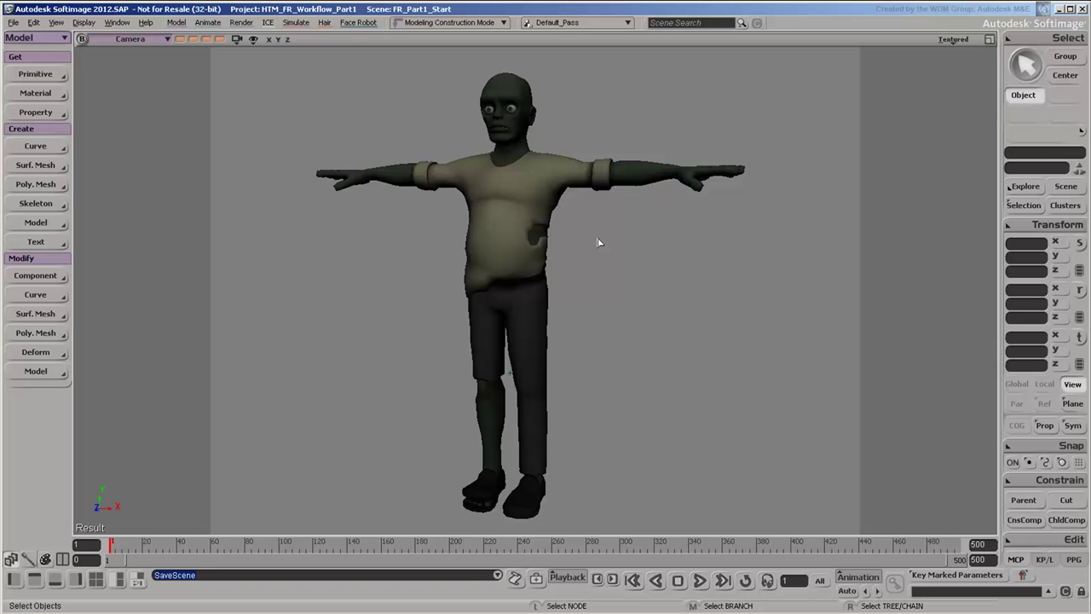
{"action": "key", "text": "o"}
{"action": "mouse_move", "coordinate": [601, 236]}
{"action": "left_mouse_down"}
{"action": "mouse_move", "coordinate": [597, 263]}
{"action": "mouse_move", "coordinate": [566, 295]}
{"action": "mouse_move", "coordinate": [477, 294]}
{"action": "mouse_move", "coordinate": [495, 309]}
{"action": "mouse_move", "coordinate": [551, 306]}
{"action": "mouse_move", "coordinate": [600, 243]}
{"action": "left_mouse_up"}
{"action": "key", "text": "space"}
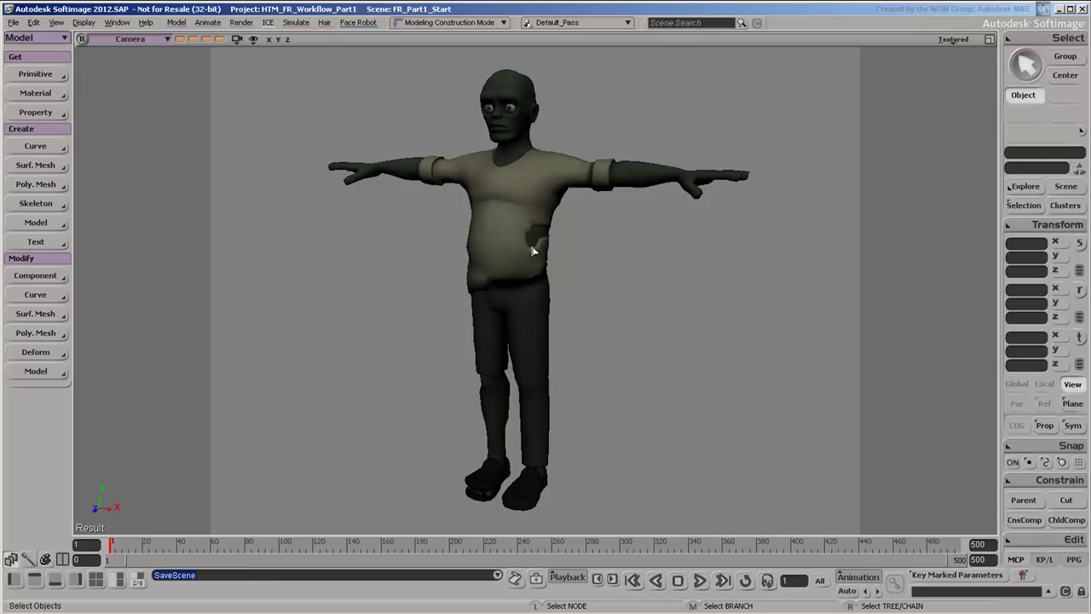
{"action": "left_click", "coordinate": [535, 250]}
{"action": "key", "text": "o"}
{"action": "left_click_drag", "start_coordinate": [588, 263], "coordinate": [639, 266]}
{"action": "key", "text": "space"}
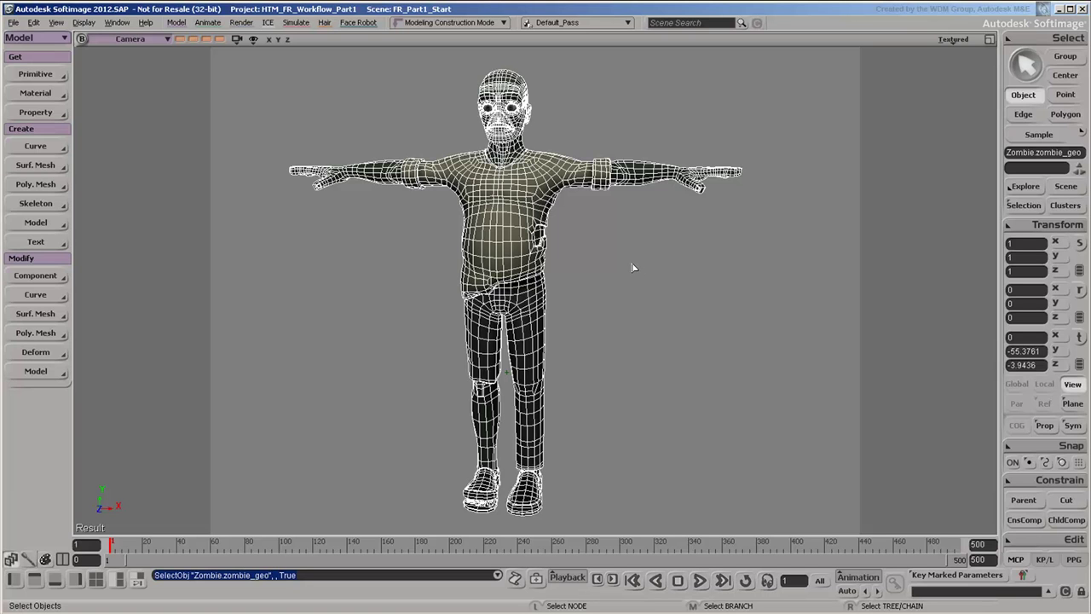
{"action": "left_click", "coordinate": [633, 267]}
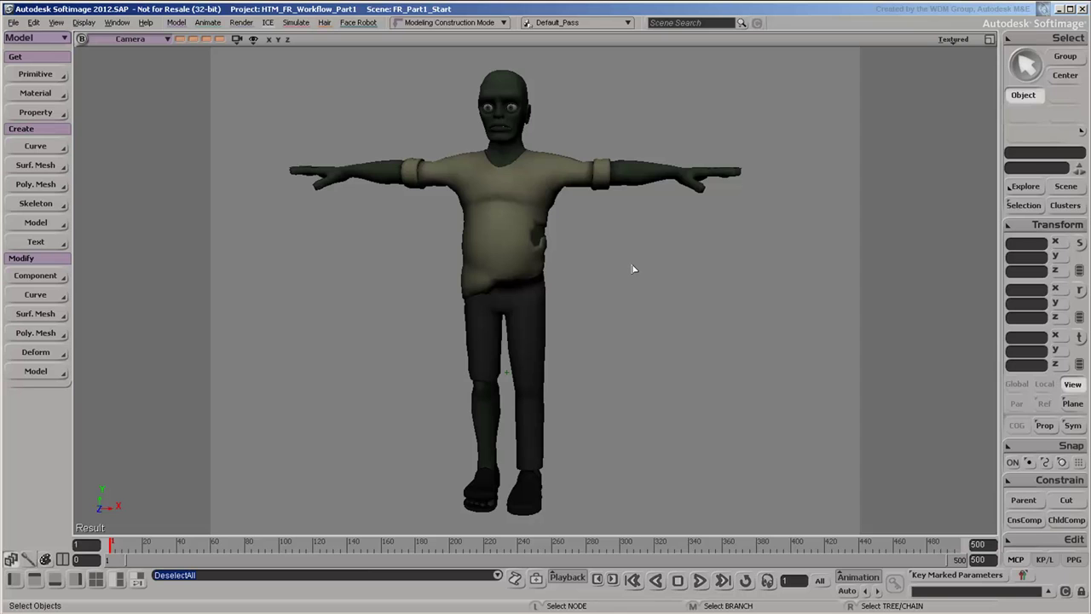
Enable Face Robot, zoom out to the whole character, then switch to the memorized Camera view.
{"action": "left_click", "coordinate": [358, 22]}
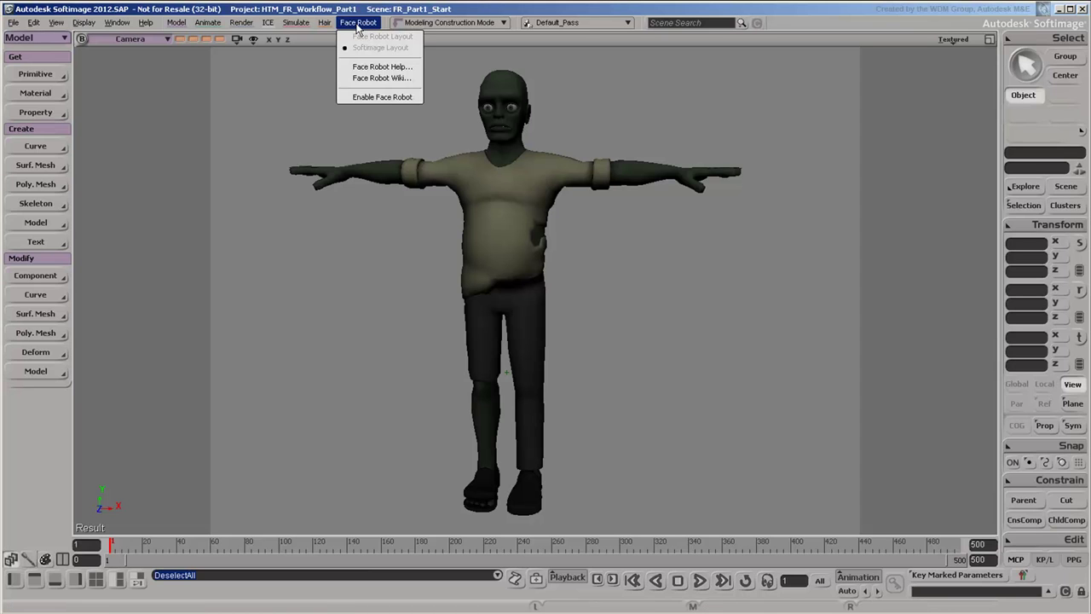
{"action": "left_click", "coordinate": [358, 98]}
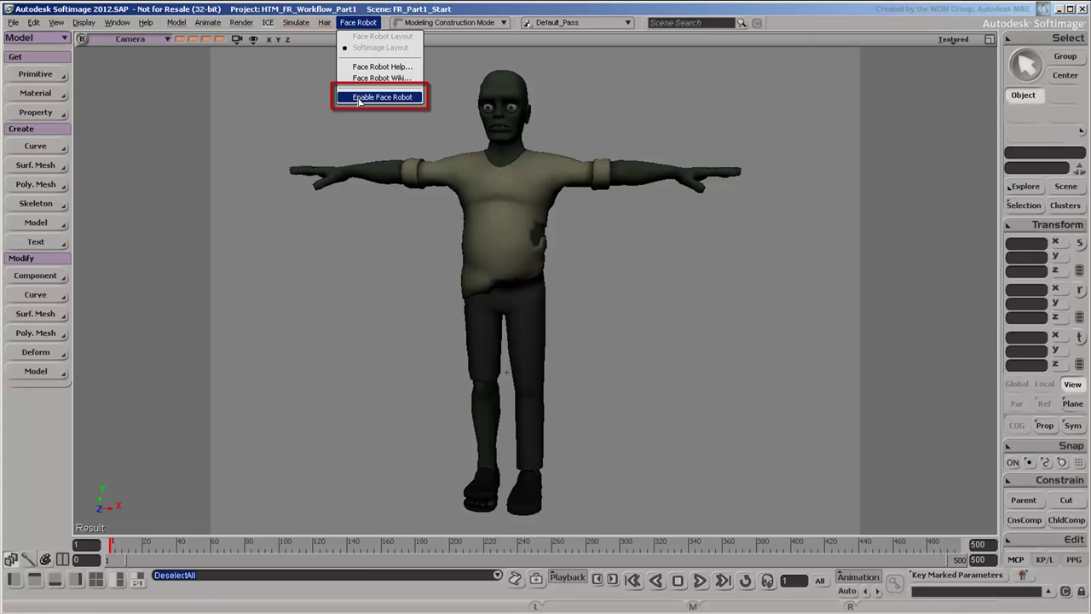
{"action": "scroll", "coordinate": [412, 251], "scroll_direction": "down", "scroll_amount": 10}
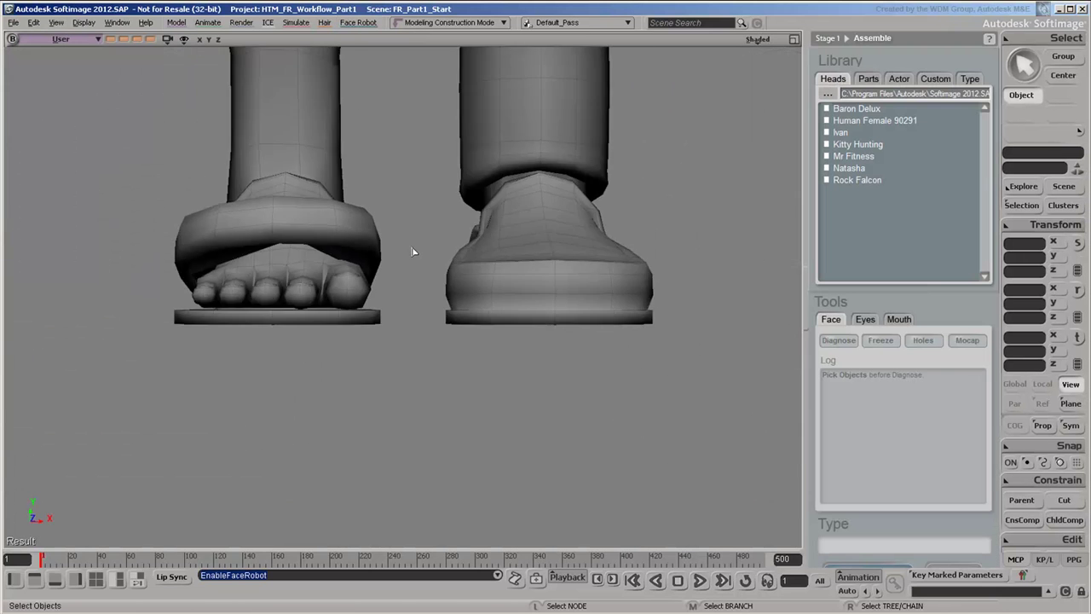
{"action": "key", "text": "z"}
{"action": "left_click_drag", "start_coordinate": [455, 297], "coordinate": [453, 363]}
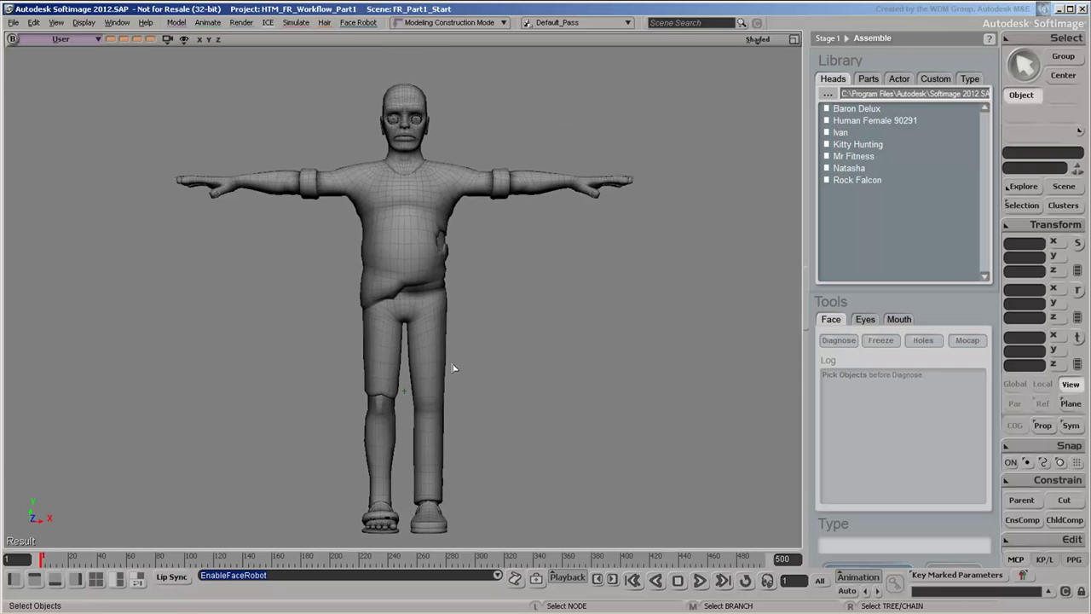
{"action": "left_click", "coordinate": [138, 39]}
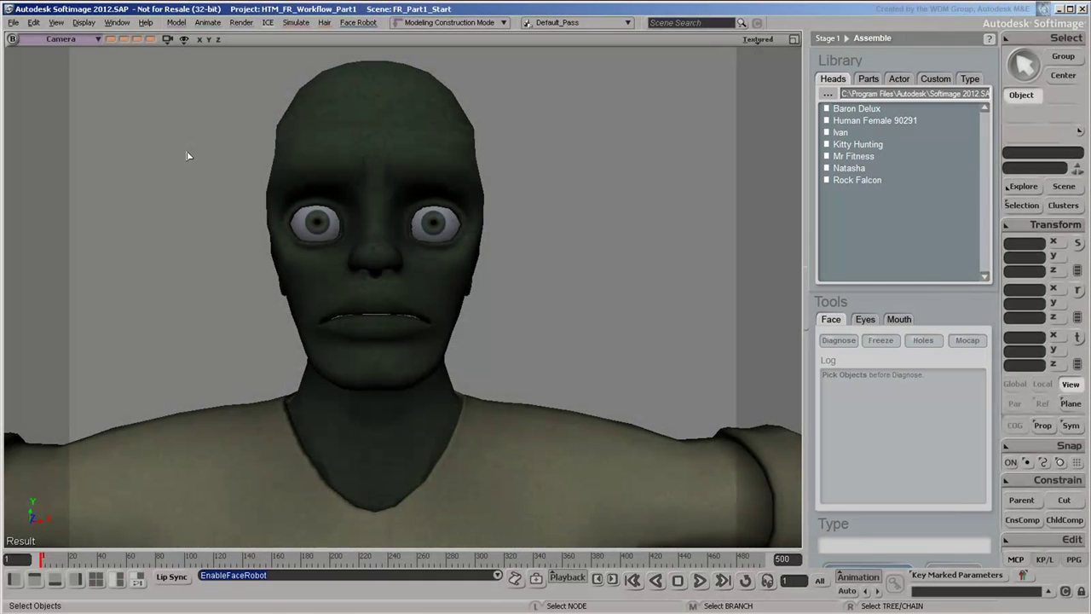
Show the scene hierarchy, then select and expand the Face node to see its children.
{"action": "left_click", "coordinate": [1065, 186]}
{"action": "left_click", "coordinate": [850, 231]}
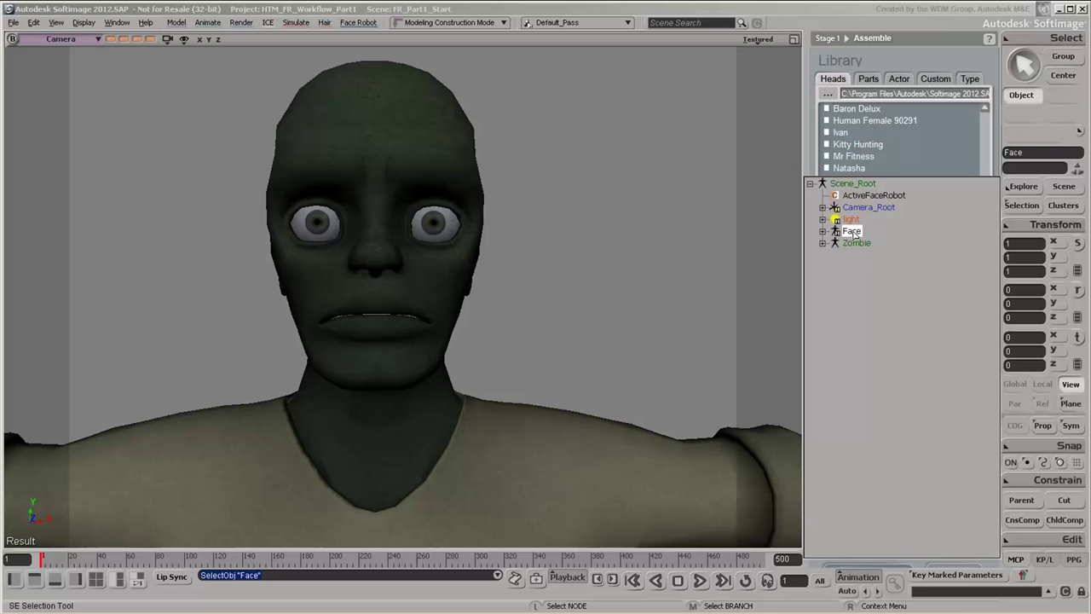
{"action": "left_click", "coordinate": [822, 231]}
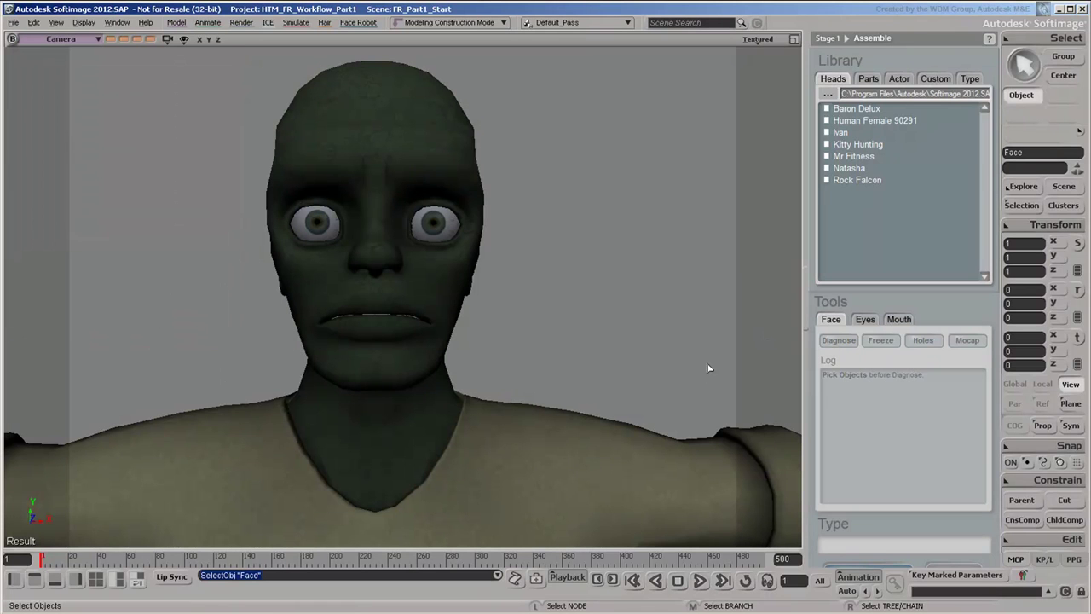
Browse the preset heads, then switch the library to the Parts category with eyes and teeth.
{"action": "mouse_move", "coordinate": [850, 113]}
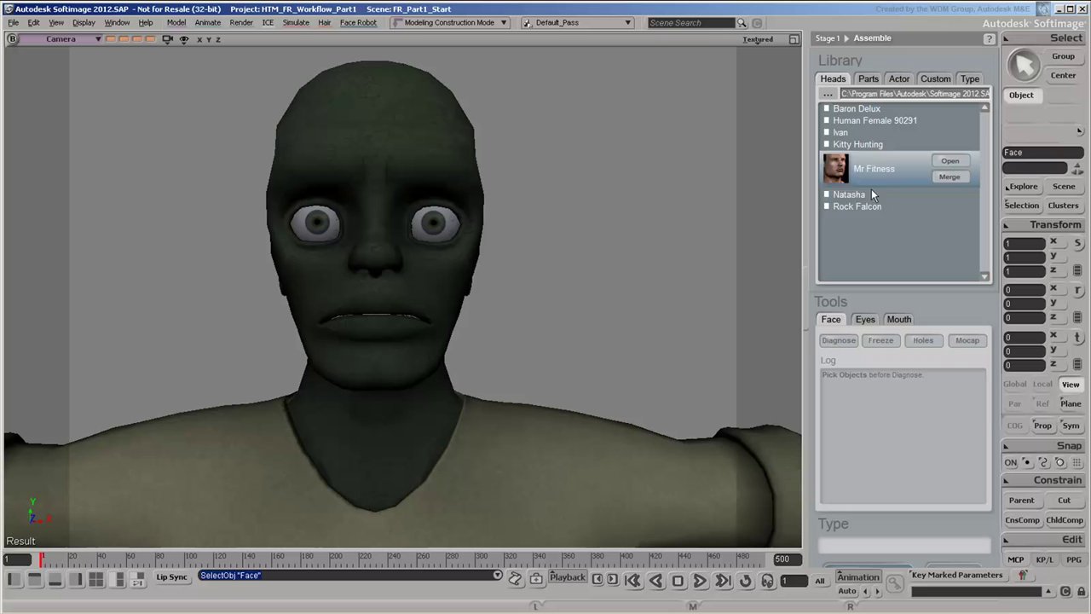
{"action": "mouse_move", "coordinate": [873, 177]}
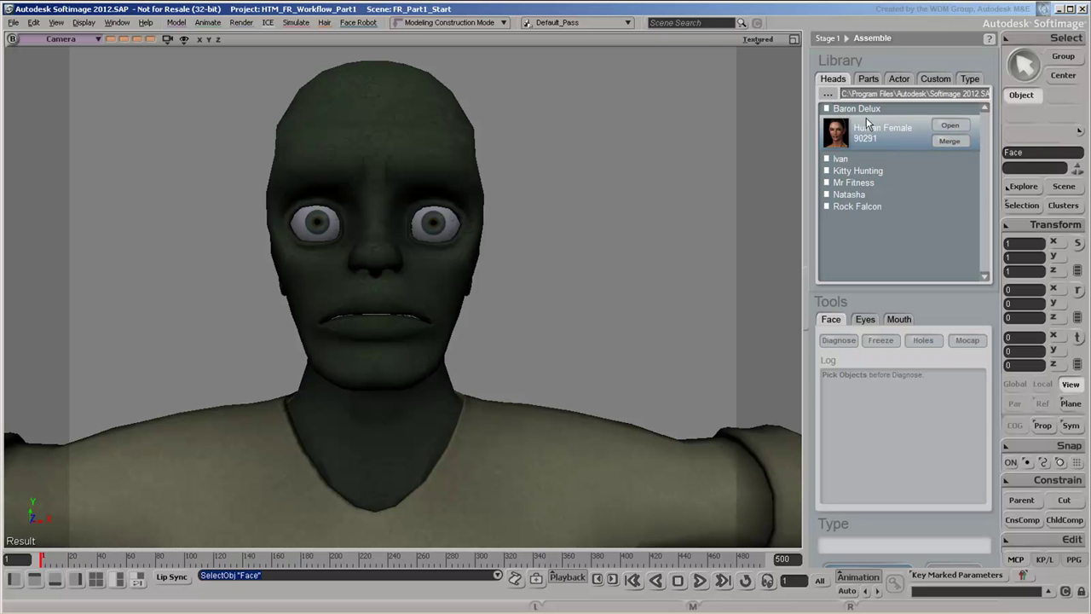
{"action": "left_click", "coordinate": [868, 78]}
{"action": "mouse_move", "coordinate": [873, 113]}
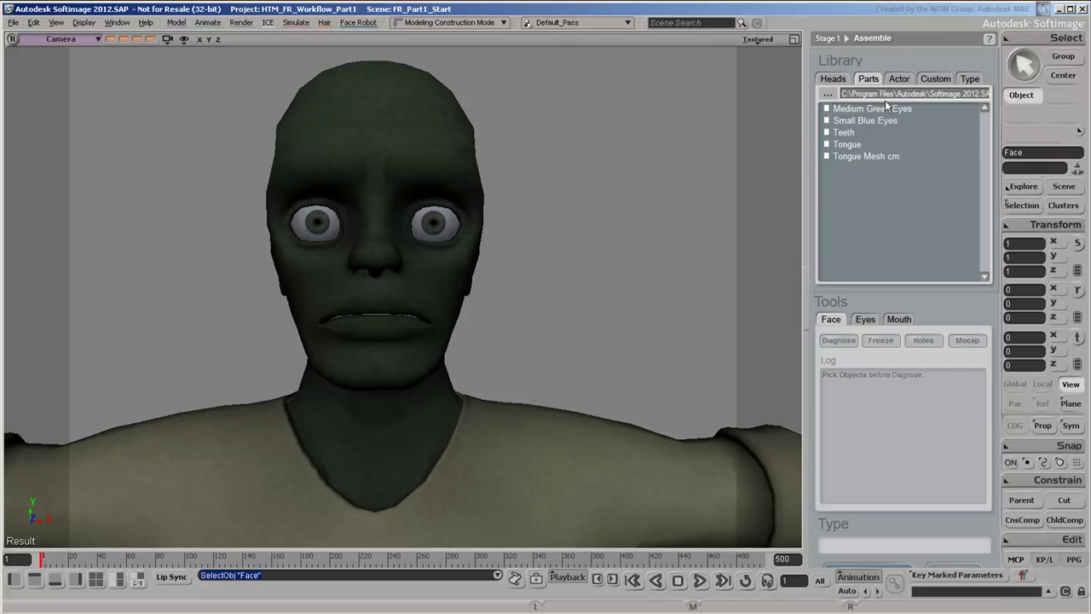
In the library's Type list, preview Human Face Asymmetric, then apply Human Face Symmetric.
{"action": "left_click", "coordinate": [969, 79]}
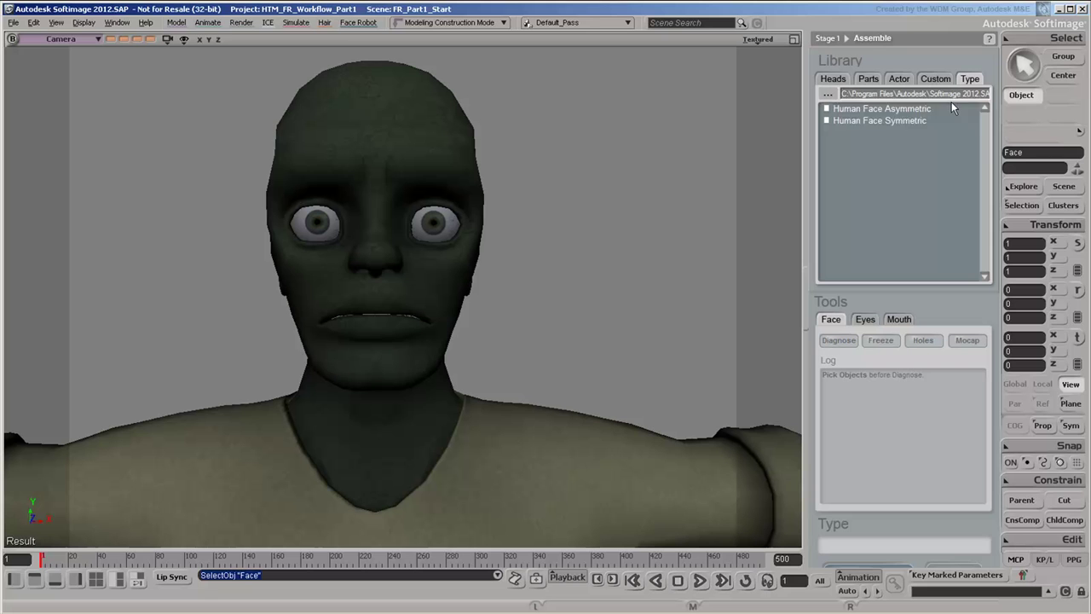
{"action": "left_click", "coordinate": [952, 105]}
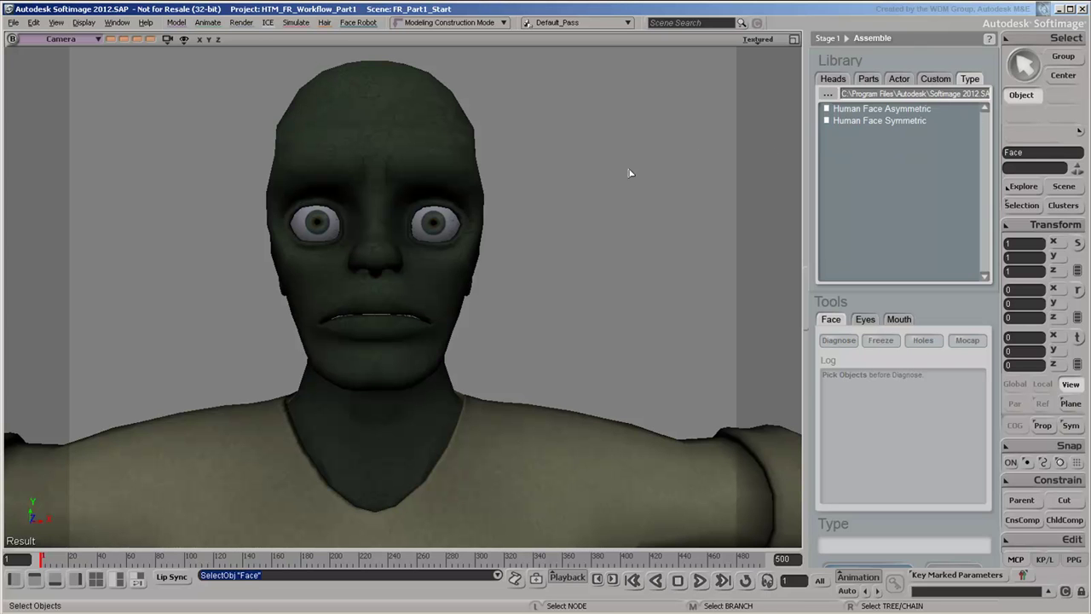
{"action": "key", "text": "o"}
{"action": "mouse_move", "coordinate": [632, 174]}
{"action": "left_mouse_down"}
{"action": "mouse_move", "coordinate": [567, 273]}
{"action": "mouse_move", "coordinate": [626, 178]}
{"action": "left_mouse_up"}
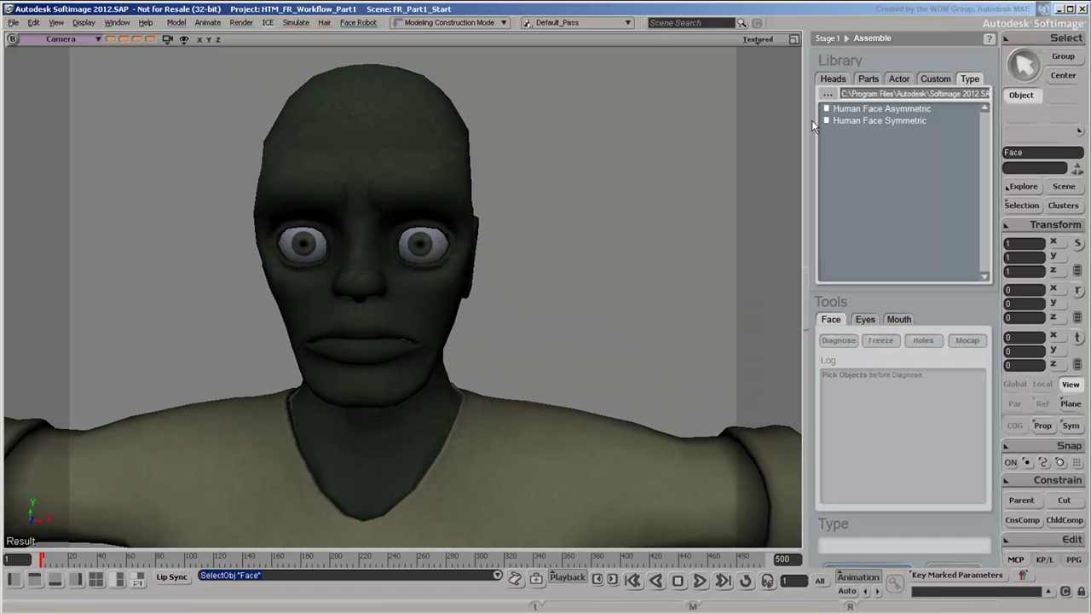
{"action": "mouse_move", "coordinate": [860, 128]}
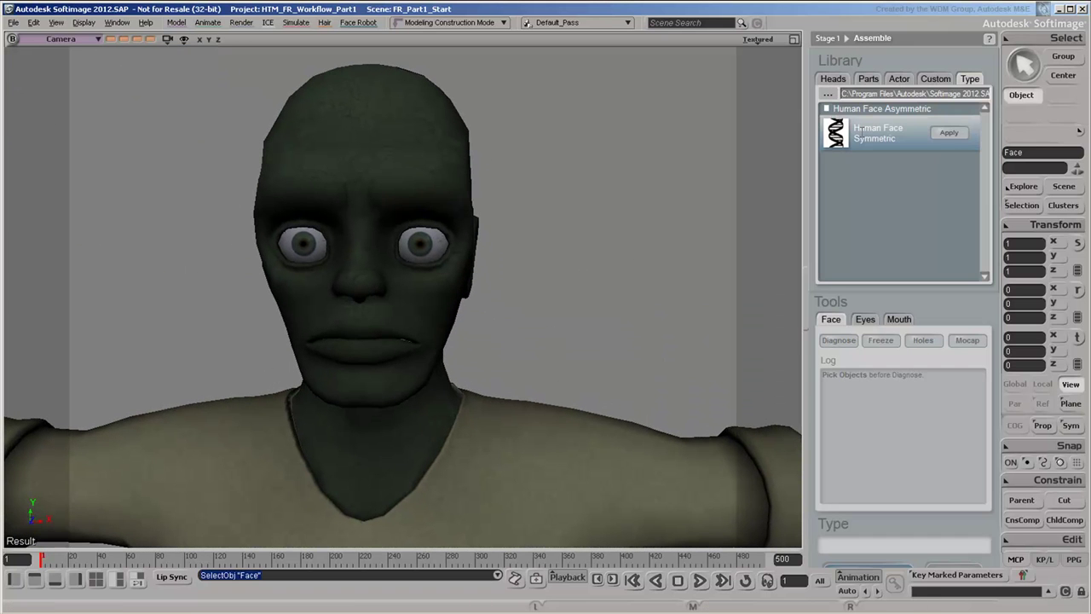
{"action": "left_click", "coordinate": [949, 135]}
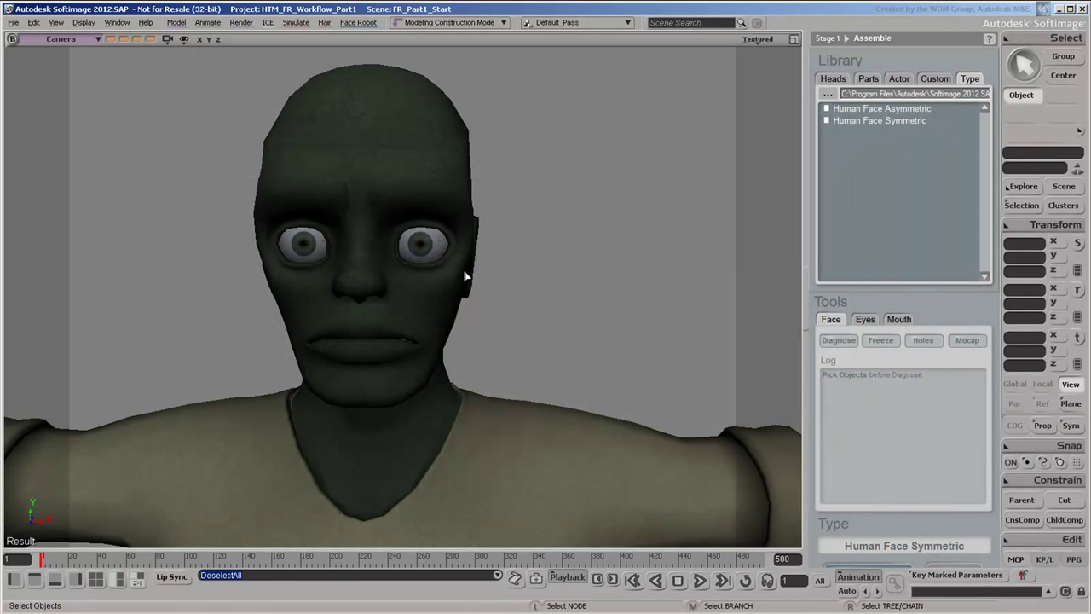
Select the zombie_head cluster on the zombie body mesh and orbit around the head to check it.
{"action": "left_click", "coordinate": [468, 276]}
{"action": "left_click", "coordinate": [1061, 205]}
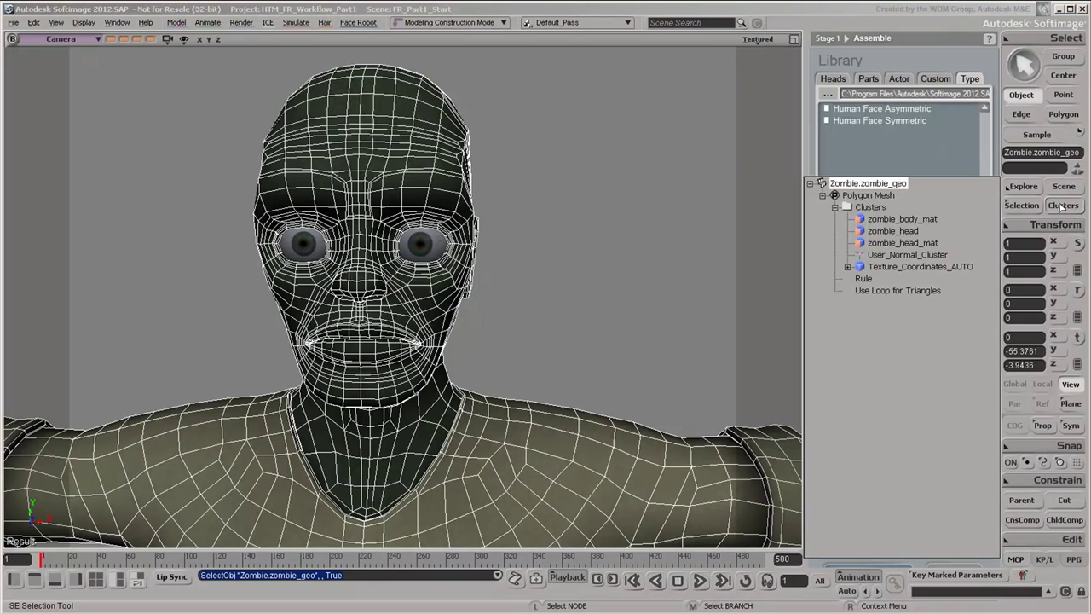
{"action": "left_click", "coordinate": [892, 231]}
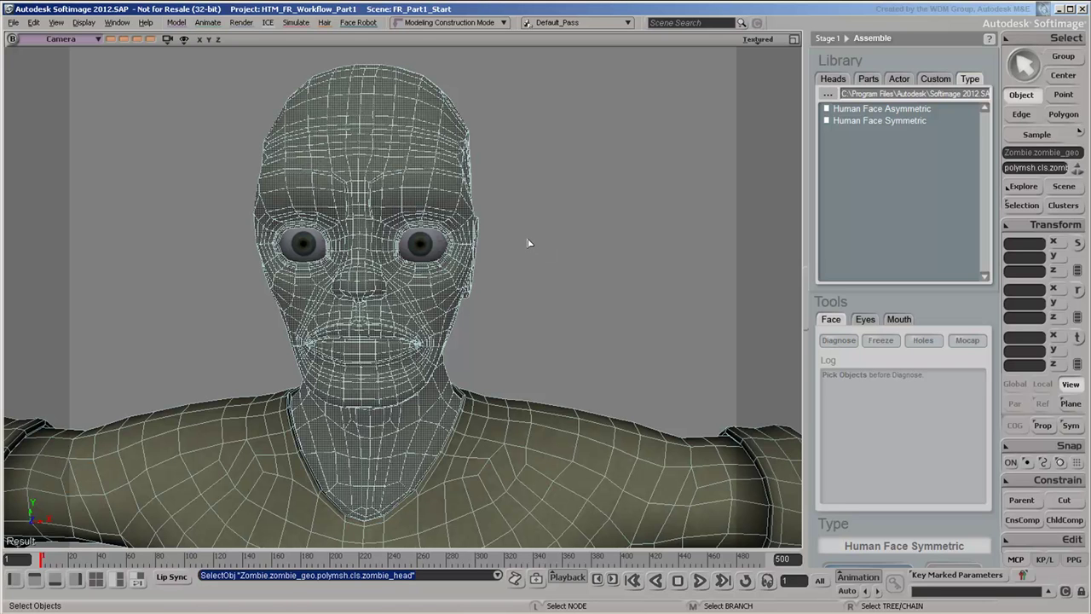
{"action": "key", "text": "o"}
{"action": "left_click_drag", "start_coordinate": [535, 267], "coordinate": [517, 296]}
{"action": "key", "text": "Escape"}
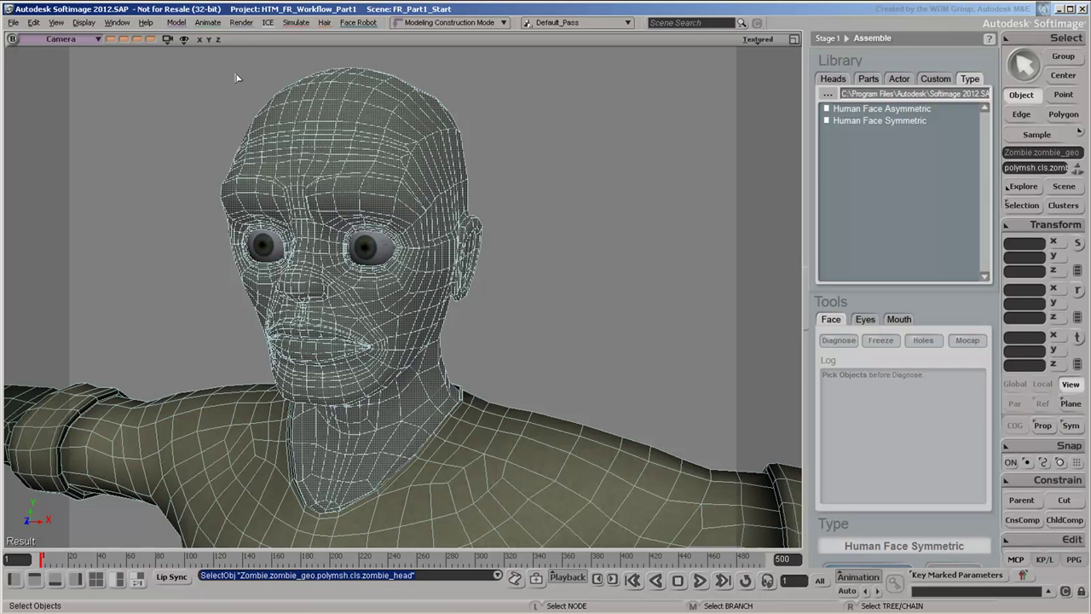
Extract the head polygons into a separate mesh, deleting them from the body.
{"action": "left_click", "coordinate": [175, 22]}
{"action": "mouse_move", "coordinate": [194, 126]}
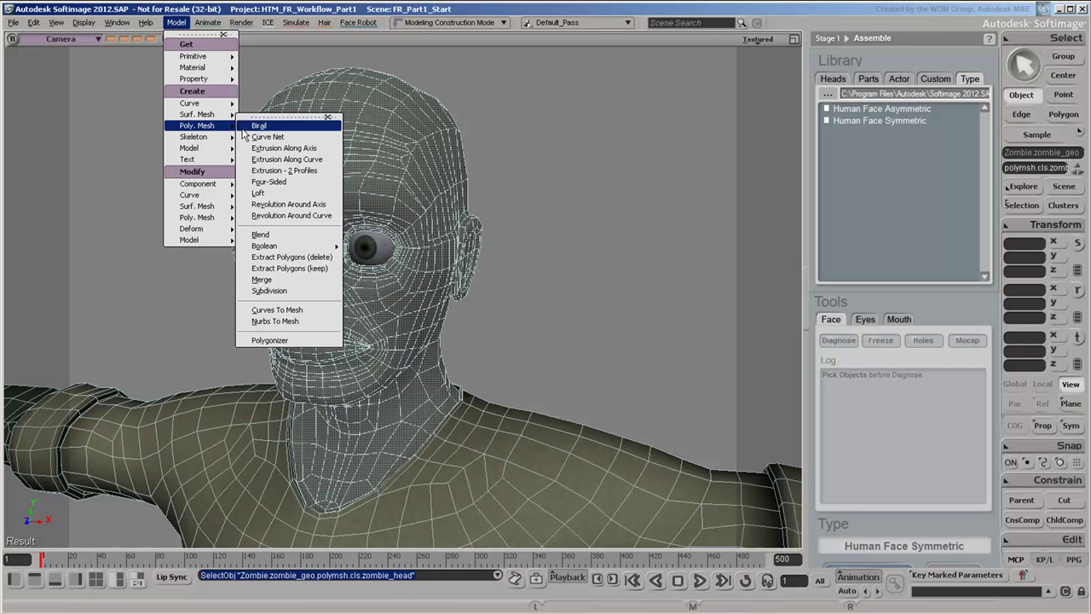
{"action": "left_click", "coordinate": [305, 257]}
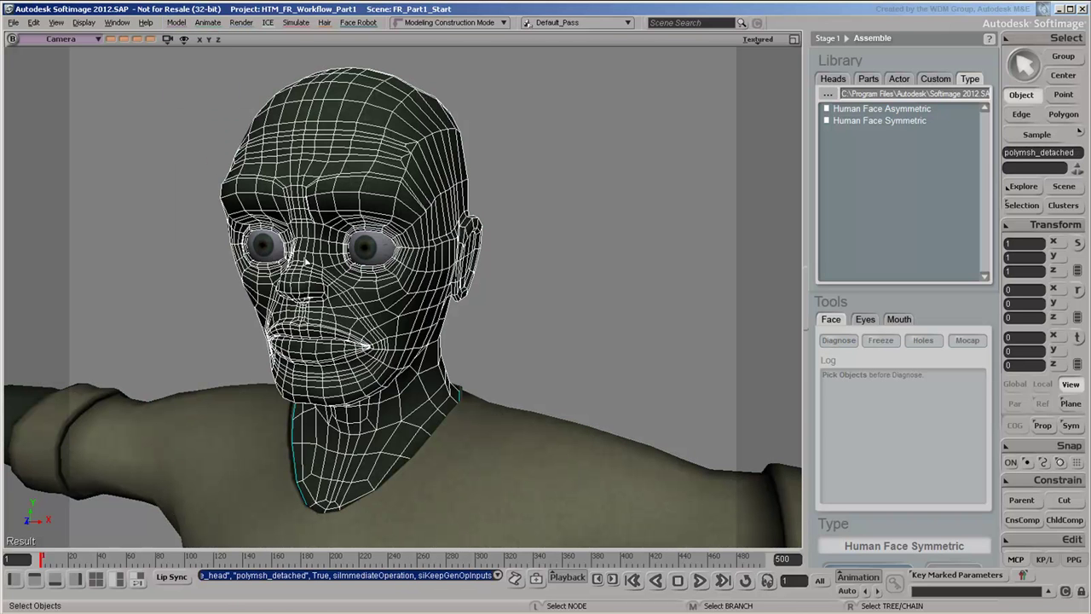
In the Explorer, hide zombie_geo and rename polymsh_detached to zombie_head_geo.
{"action": "key", "text": "8"}
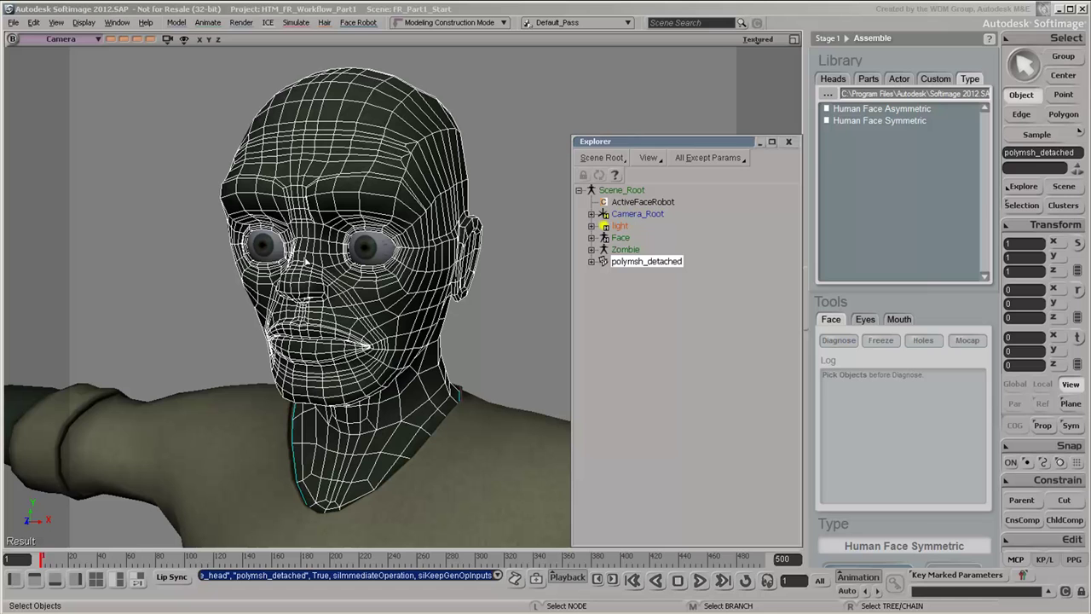
{"action": "left_click", "coordinate": [591, 249]}
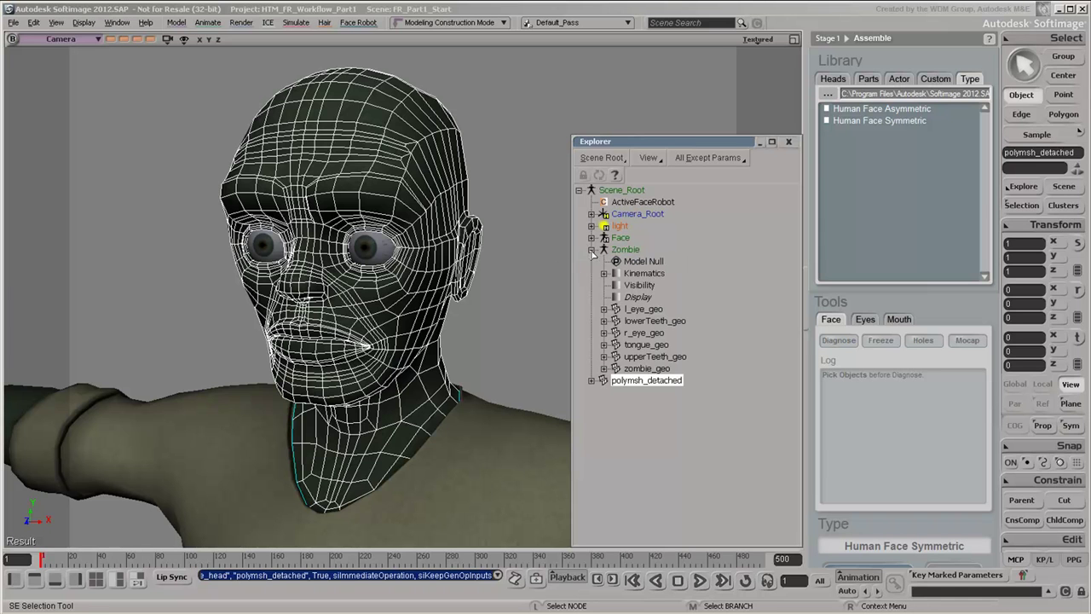
{"action": "left_click", "coordinate": [645, 368]}
{"action": "key", "text": "h"}
{"action": "double_click", "coordinate": [646, 380]}
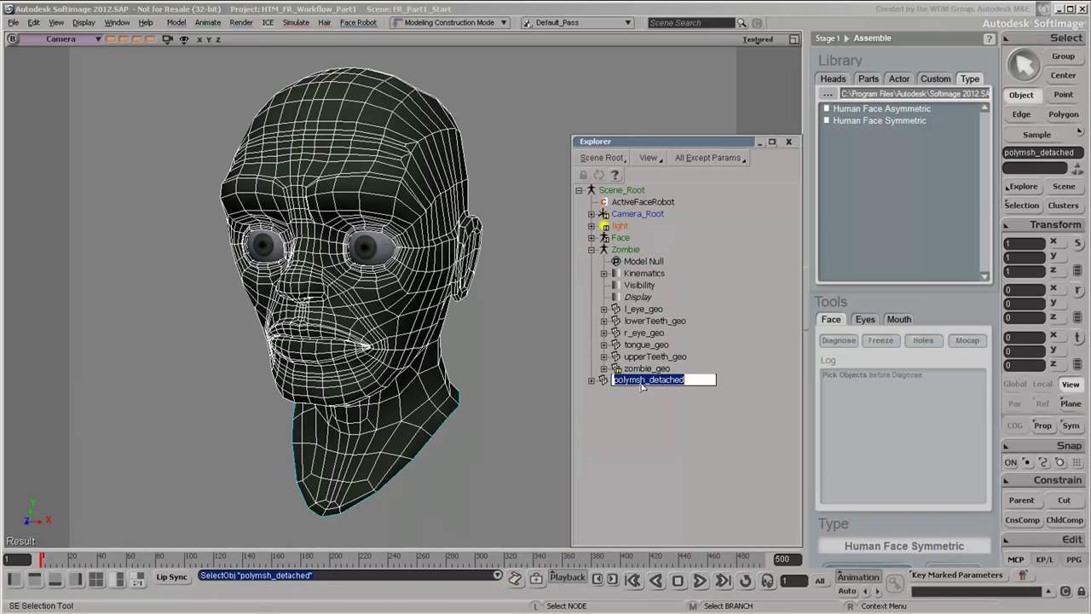
{"action": "type", "text": "zombie_head_geo"}
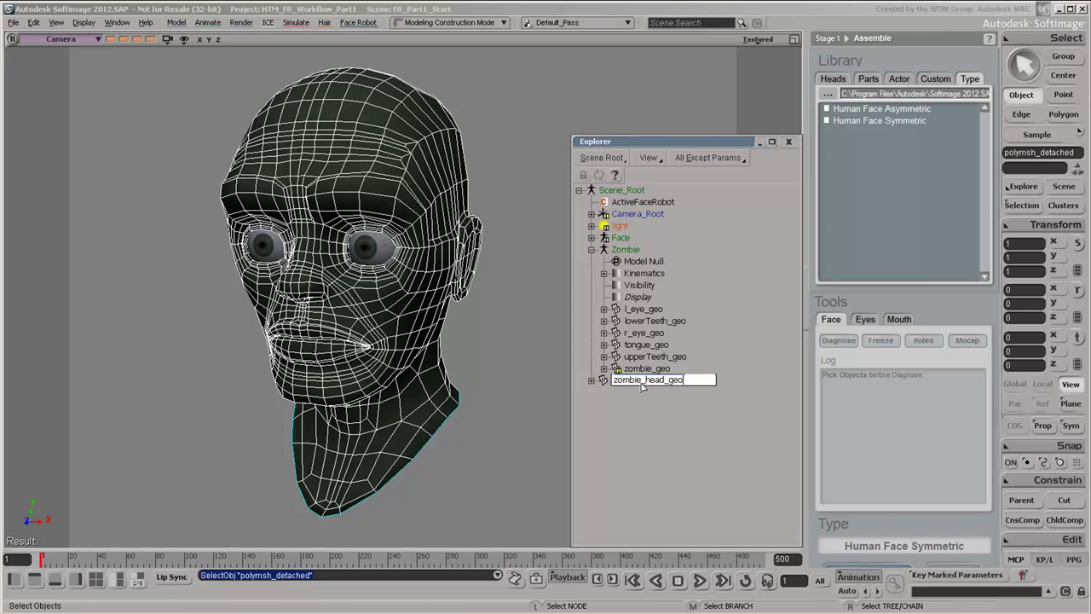
{"action": "key", "text": "Return"}
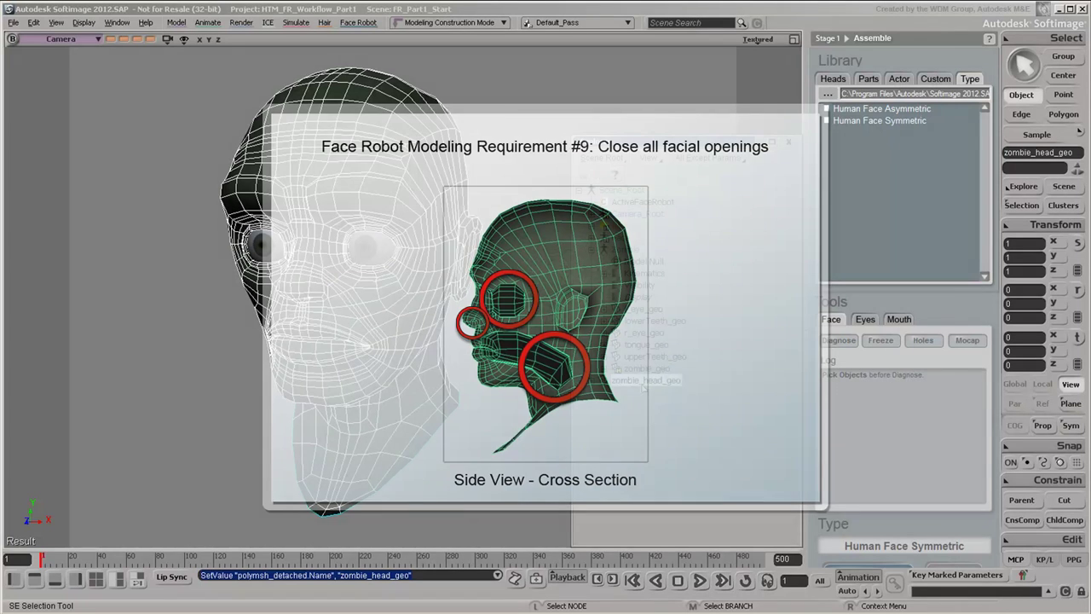
{"action": "key", "text": "o"}
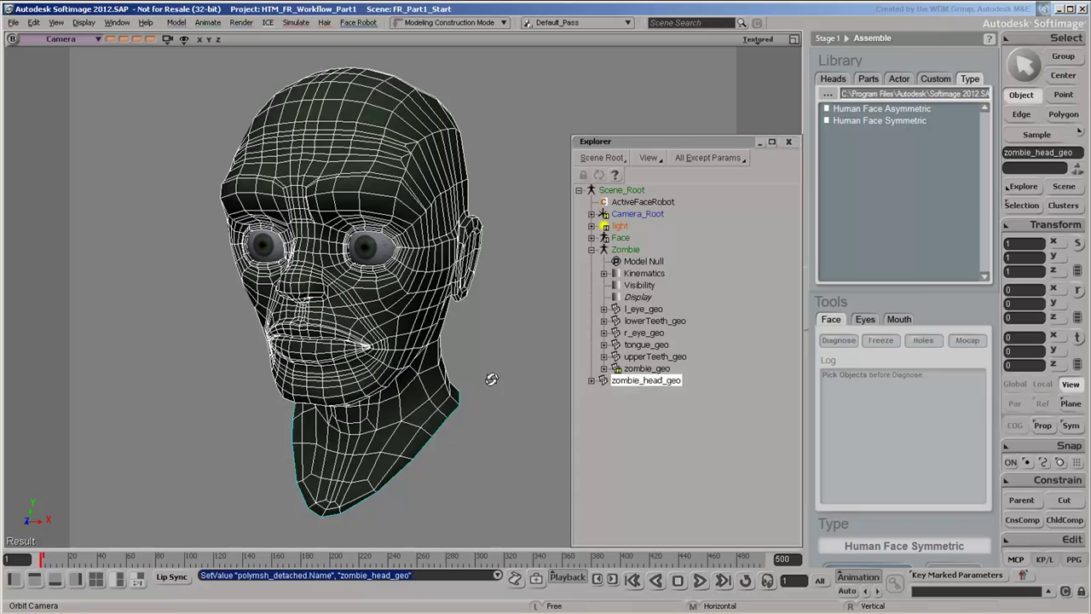
{"action": "left_click_drag", "start_coordinate": [495, 362], "coordinate": [457, 280]}
{"action": "key", "text": "Escape"}
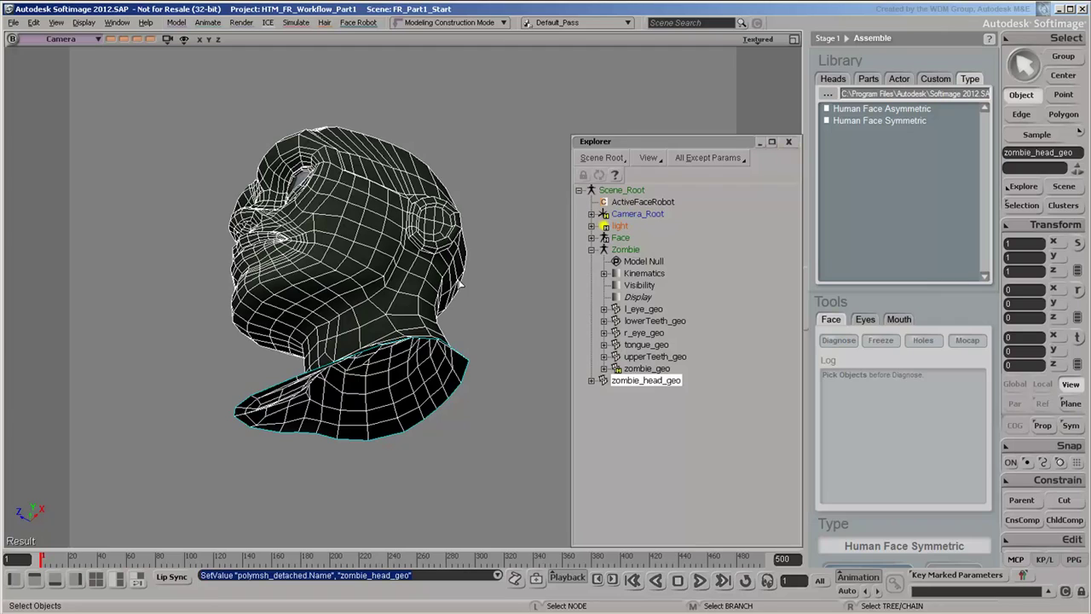
{"action": "key", "text": "o"}
{"action": "left_click_drag", "start_coordinate": [459, 284], "coordinate": [495, 375]}
{"action": "key", "text": "Escape"}
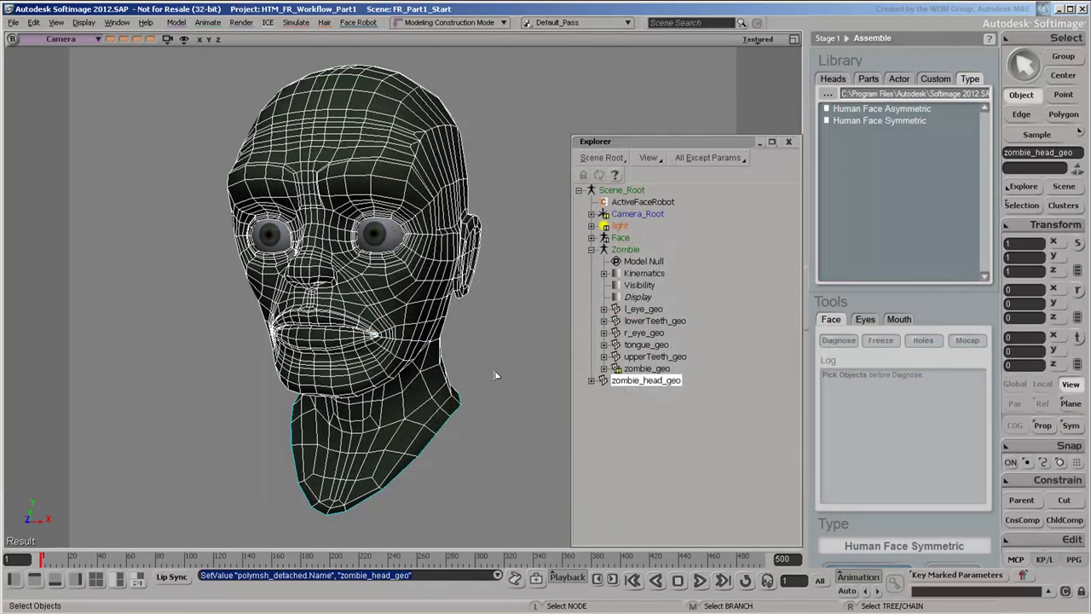
Close the Explorer and click empty viewport space to deselect the head.
{"action": "left_click", "coordinate": [511, 405]}
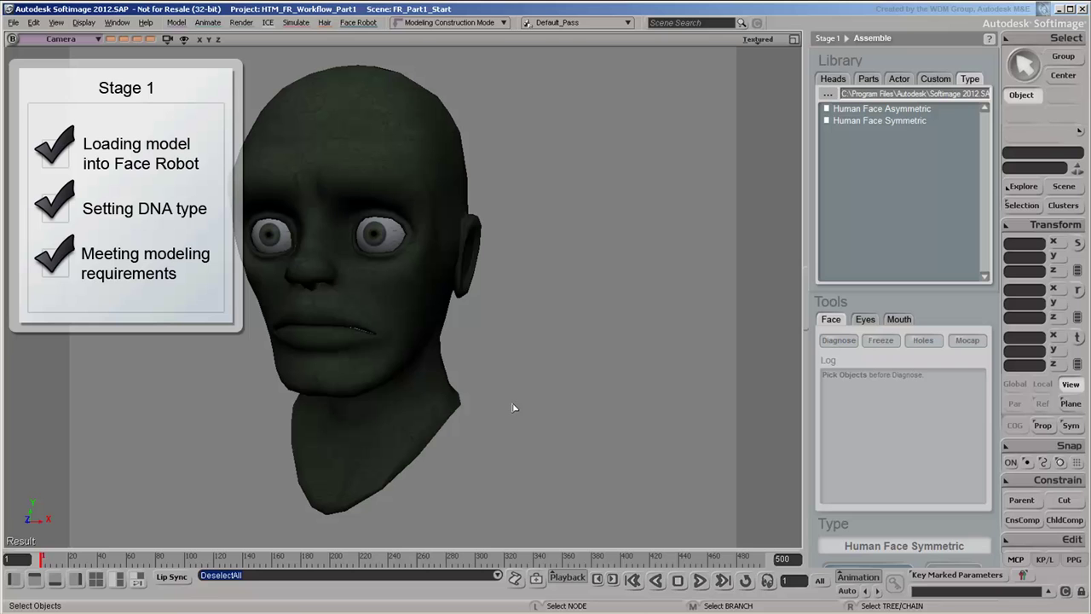